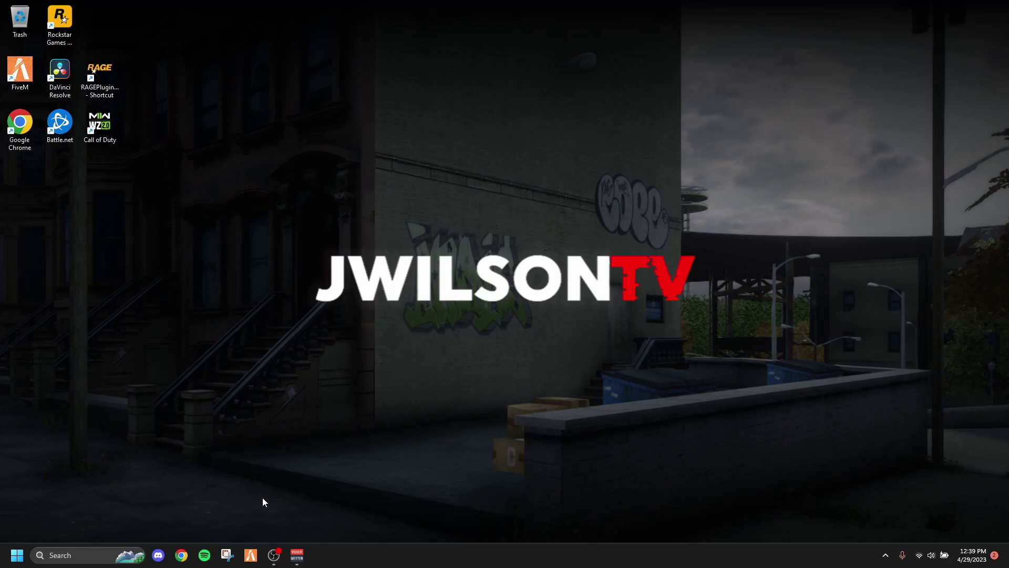
Launch Google Chrome and enter 'Visual V' in the address bar
{"action": "left_click", "coordinate": [183, 555]}
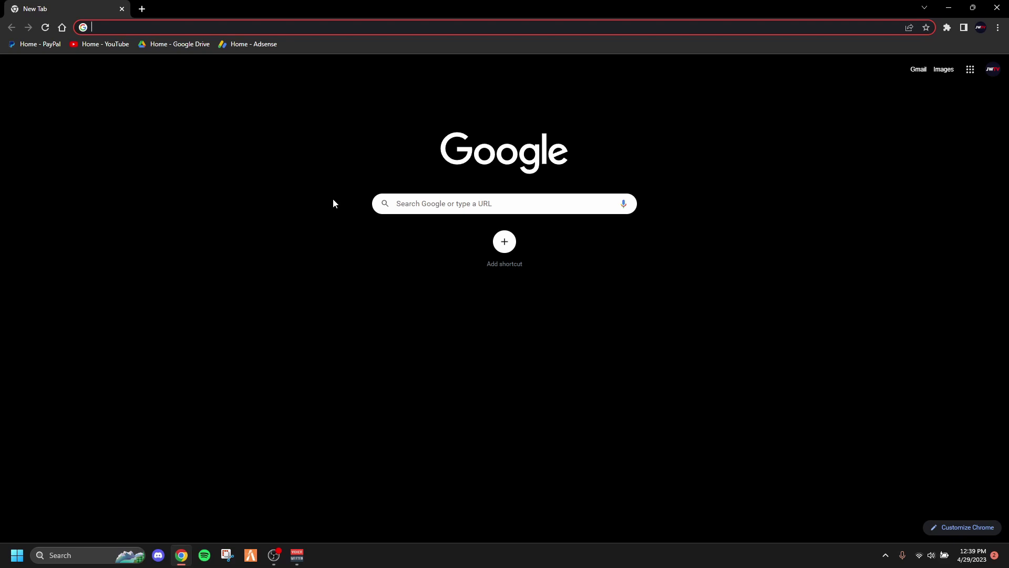
{"action": "type", "text": "Visualk"}
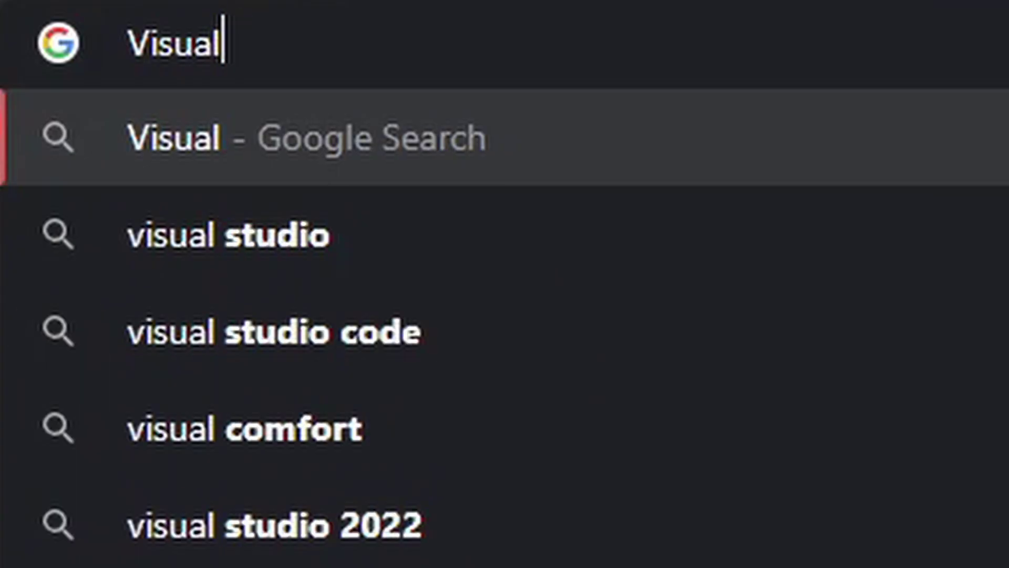
{"action": "type", "text": " V"}
Search Visual V, open the GTA5-Mods VisualV page and download the VisualV 1.0.560 archive
{"action": "key", "text": "Return"}
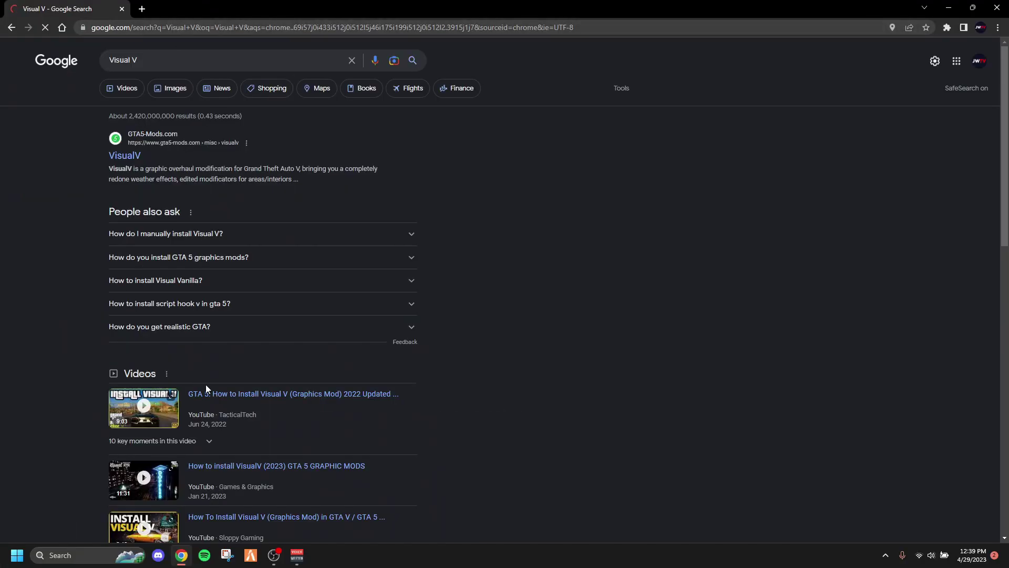
{"action": "left_click", "coordinate": [130, 158]}
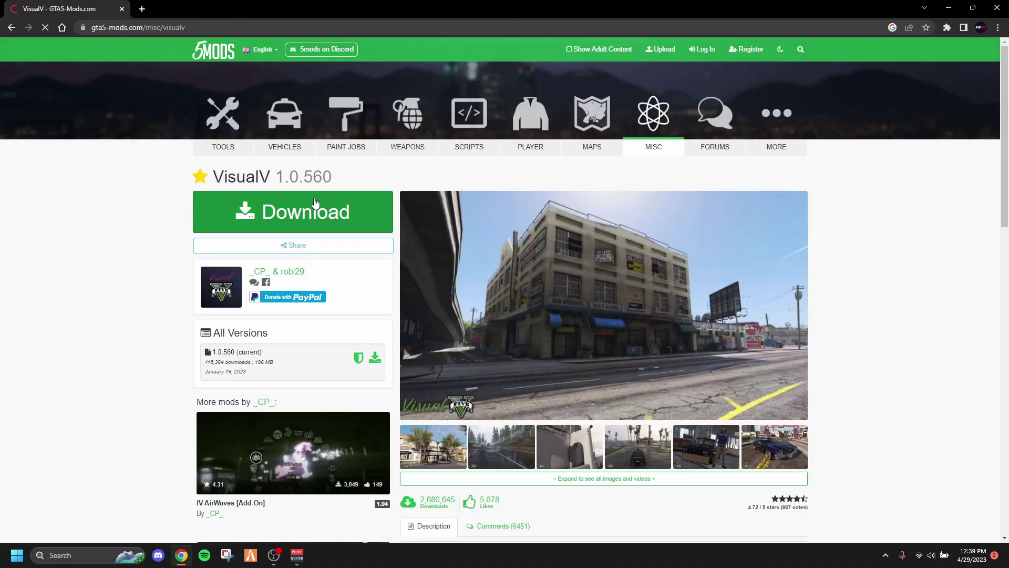
{"action": "scroll", "coordinate": [304, 336], "scroll_direction": "down", "scroll_amount": 1}
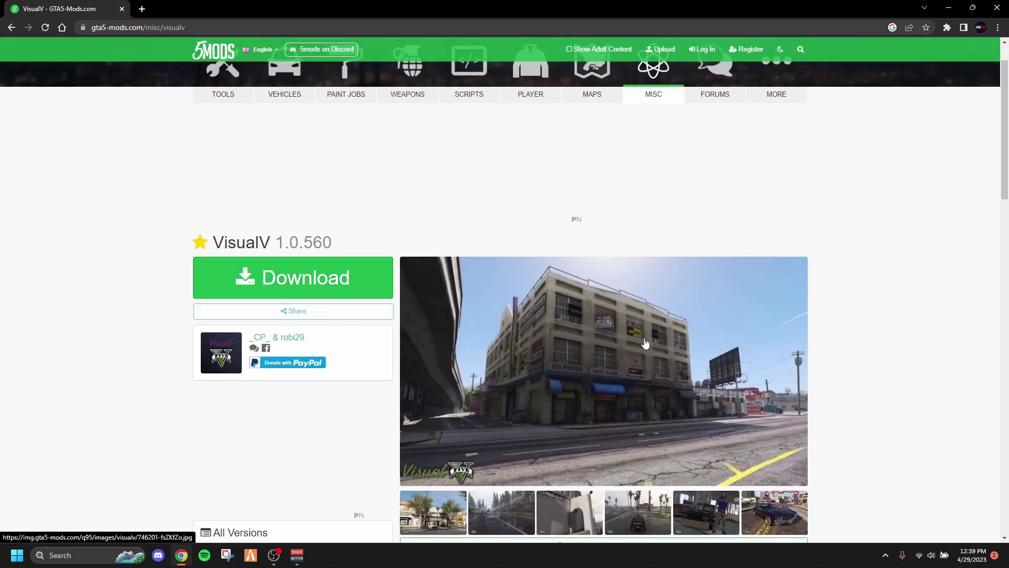
{"action": "scroll", "coordinate": [645, 343], "scroll_direction": "down", "scroll_amount": 2}
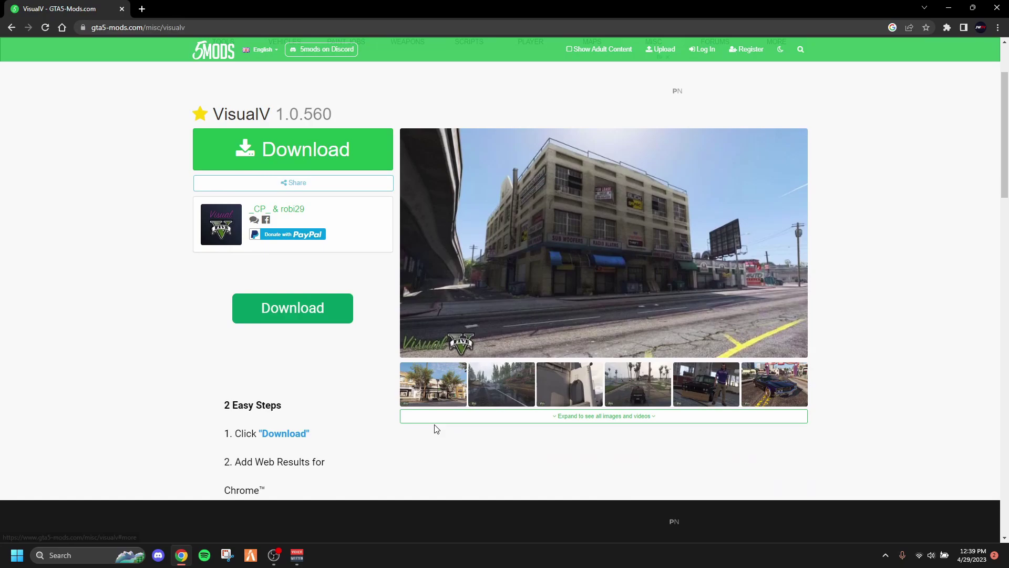
{"action": "scroll", "coordinate": [436, 428], "scroll_direction": "up", "scroll_amount": 2}
{"action": "left_click", "coordinate": [372, 268]}
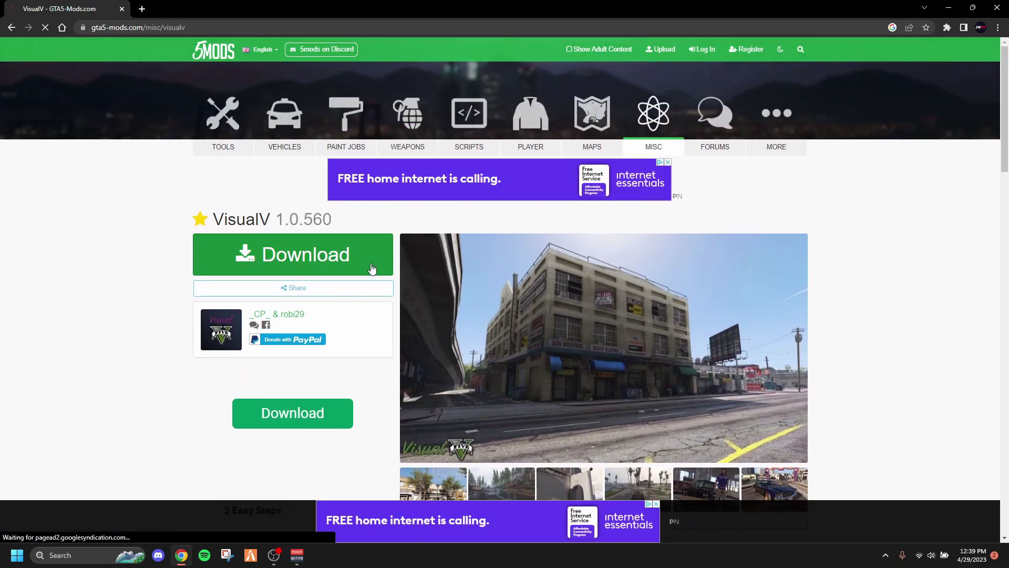
{"action": "left_click", "coordinate": [514, 371]}
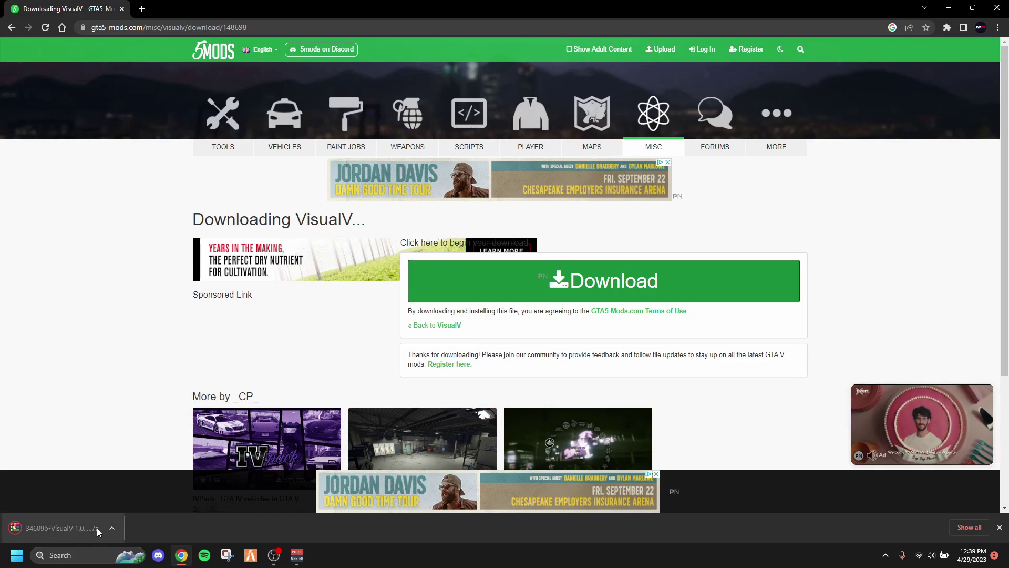
In a new tab, search 'WinRar' and open the official win-rar.com site
{"action": "left_click", "coordinate": [147, 7]}
{"action": "type", "text": "WinR"}
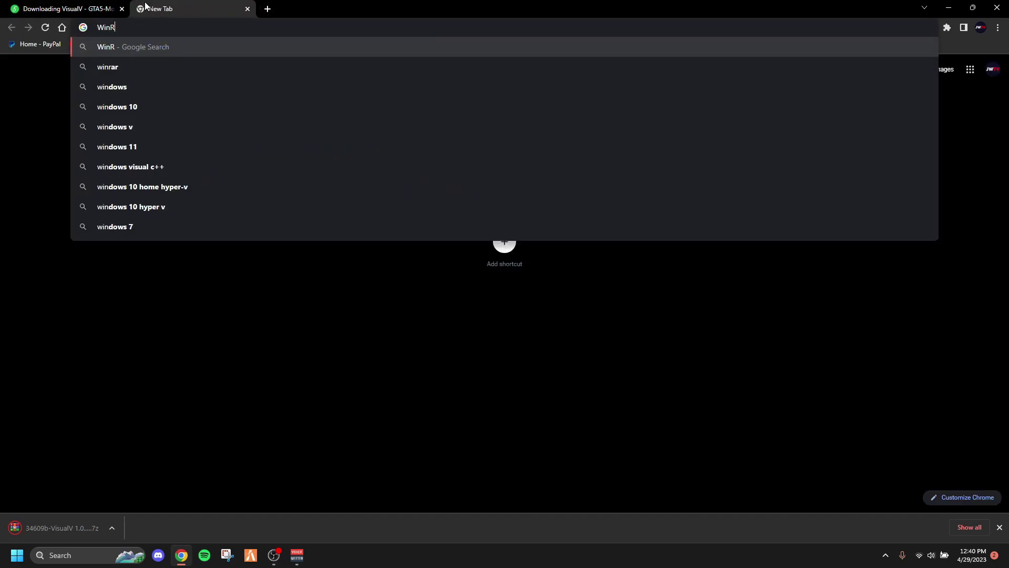
{"action": "type", "text": "ar"}
{"action": "key", "text": "Return"}
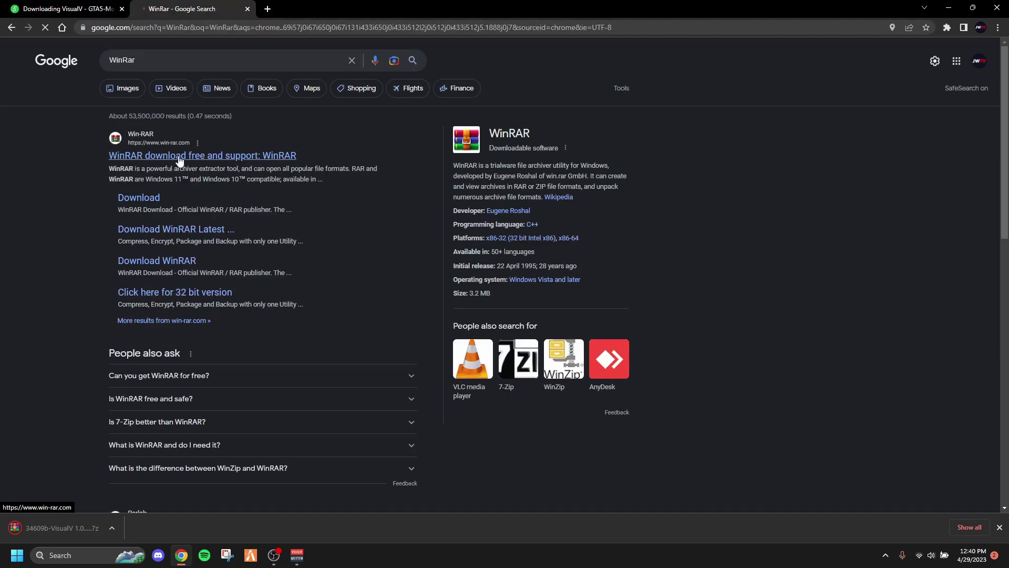
{"action": "left_click", "coordinate": [179, 156]}
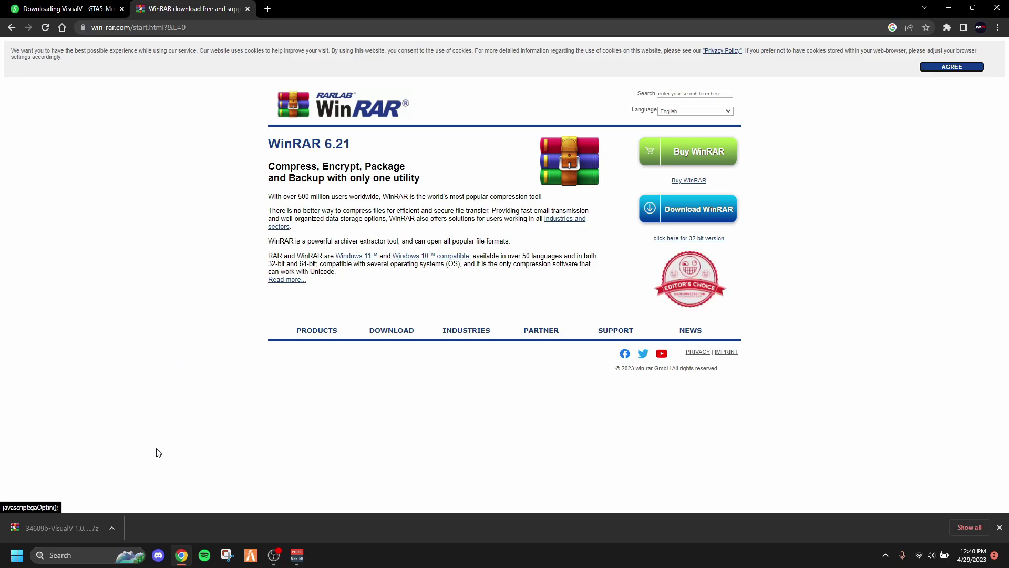
Open 34609b-VisualV 1.0.560.7z in WinRAR and dismiss the licence reminder
{"action": "left_click", "coordinate": [73, 525]}
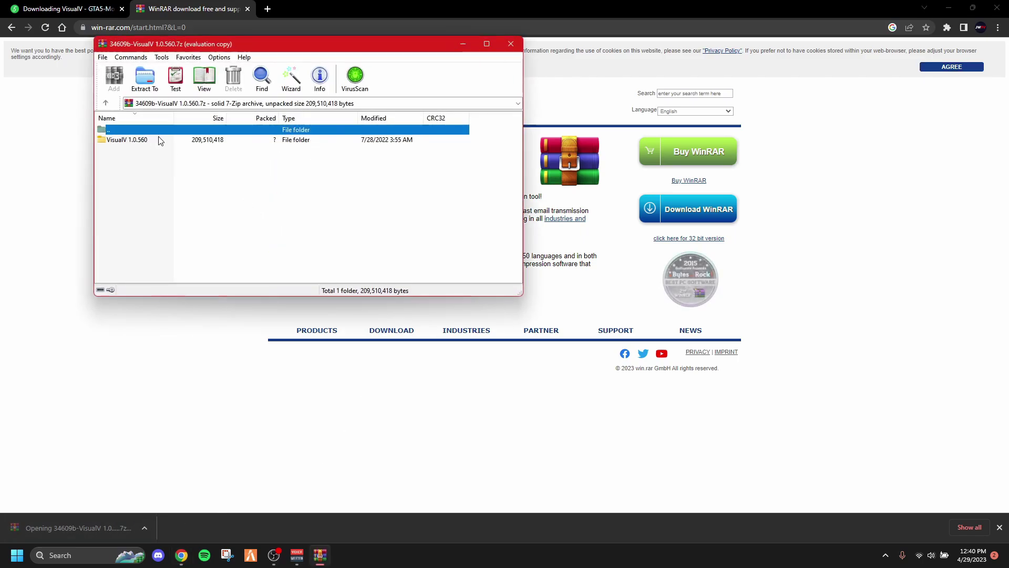
{"action": "left_click", "coordinate": [362, 173]}
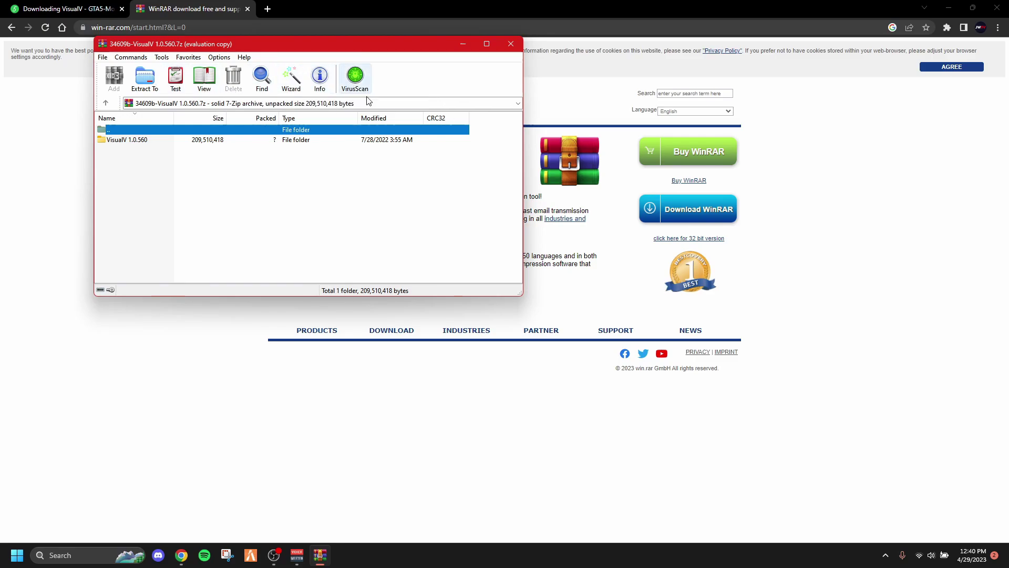
Close Chrome, move the WinRAR window, and open the VisualV 1.0.560 folder
{"action": "left_click", "coordinate": [997, 8]}
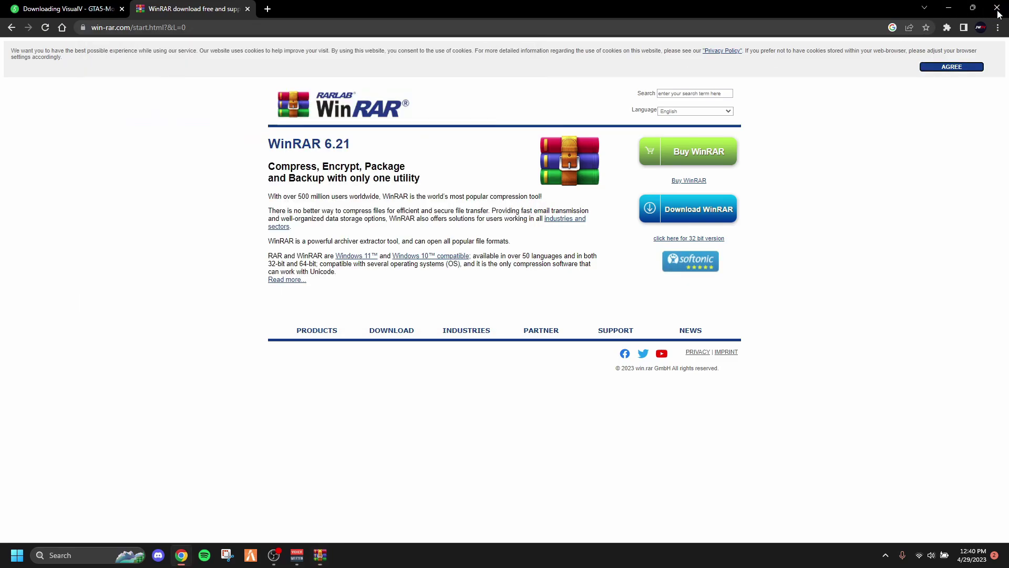
{"action": "left_click_drag", "start_coordinate": [411, 51], "coordinate": [623, 149]}
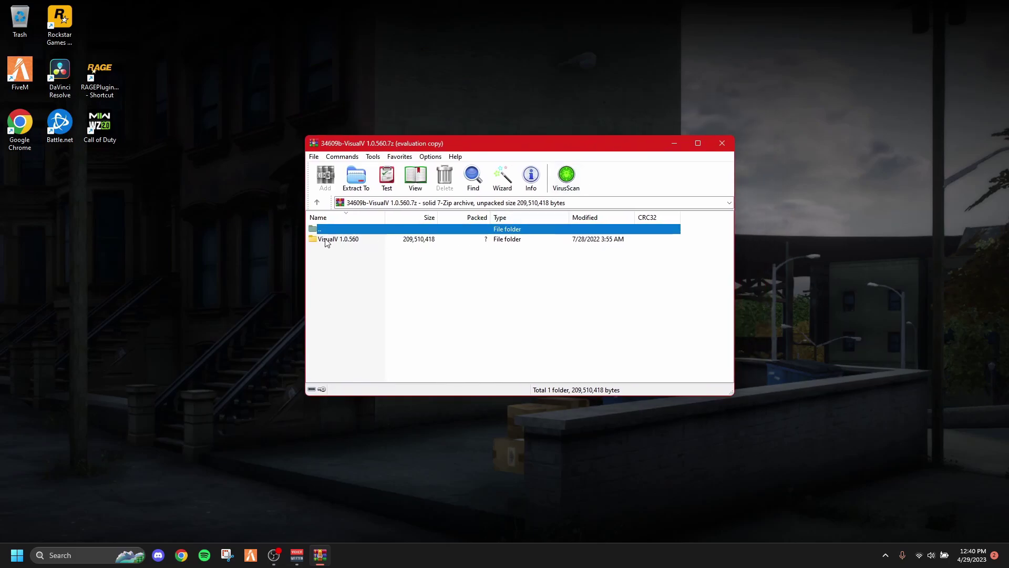
{"action": "left_click", "coordinate": [358, 244]}
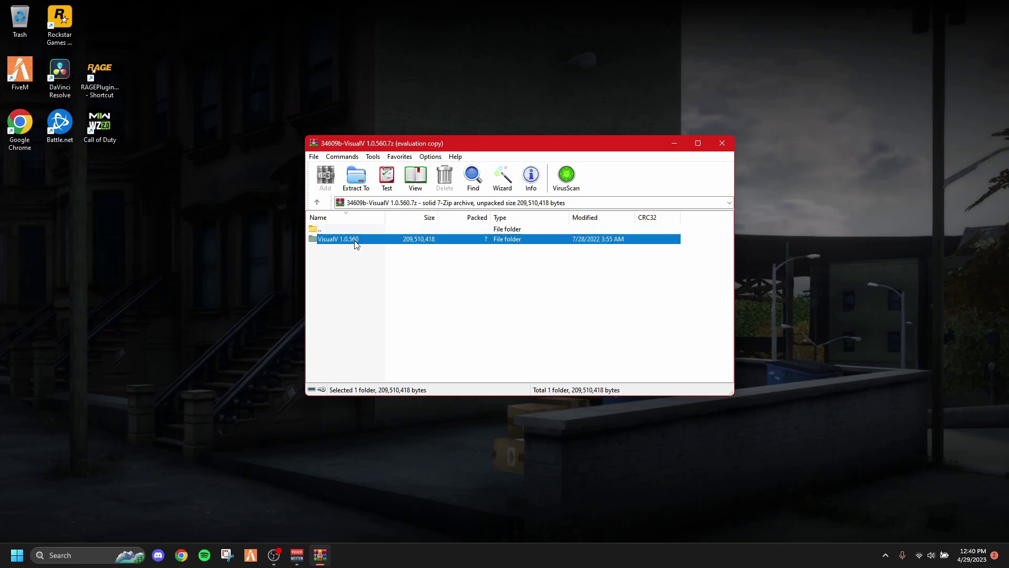
{"action": "double_click", "coordinate": [351, 241]}
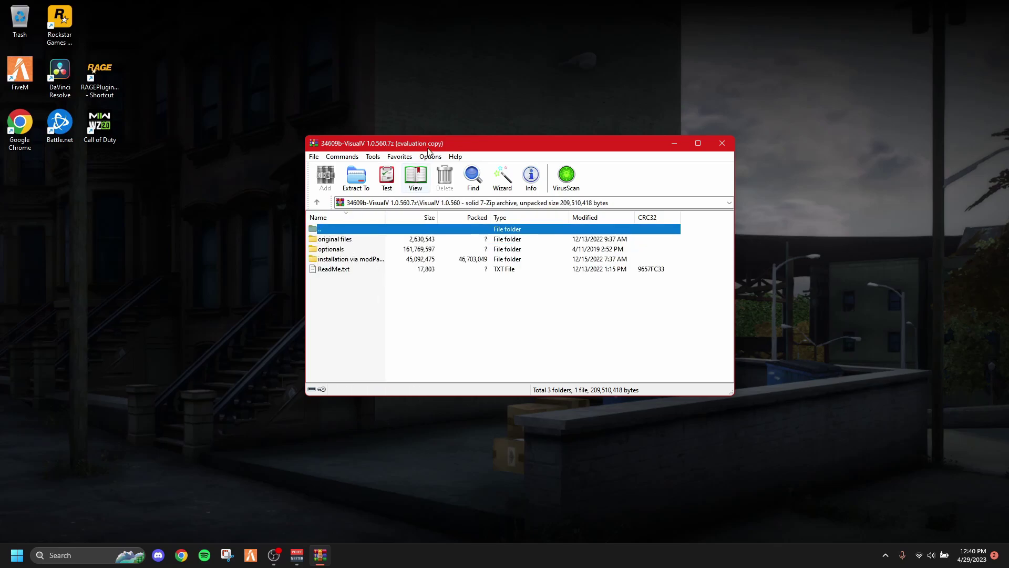
Open the original files folder and select Original files.oiv
{"action": "left_click_drag", "start_coordinate": [419, 144], "coordinate": [673, 160]}
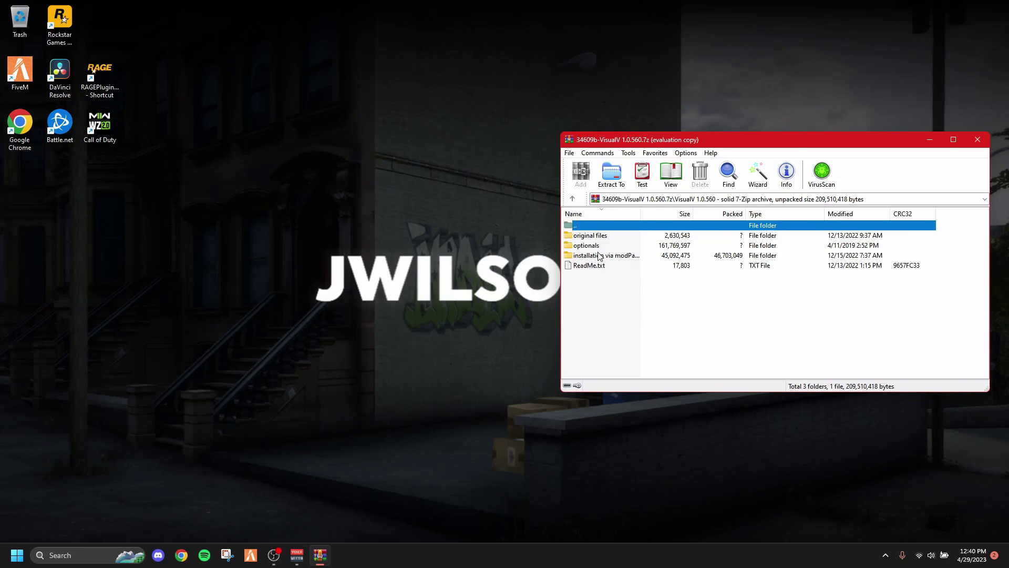
{"action": "left_click", "coordinate": [600, 236]}
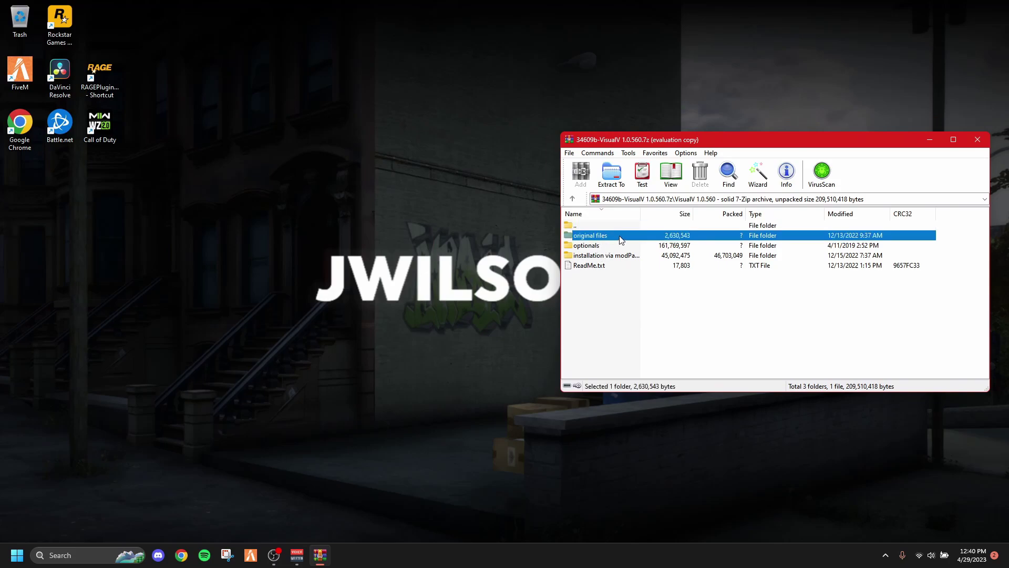
{"action": "double_click", "coordinate": [622, 239]}
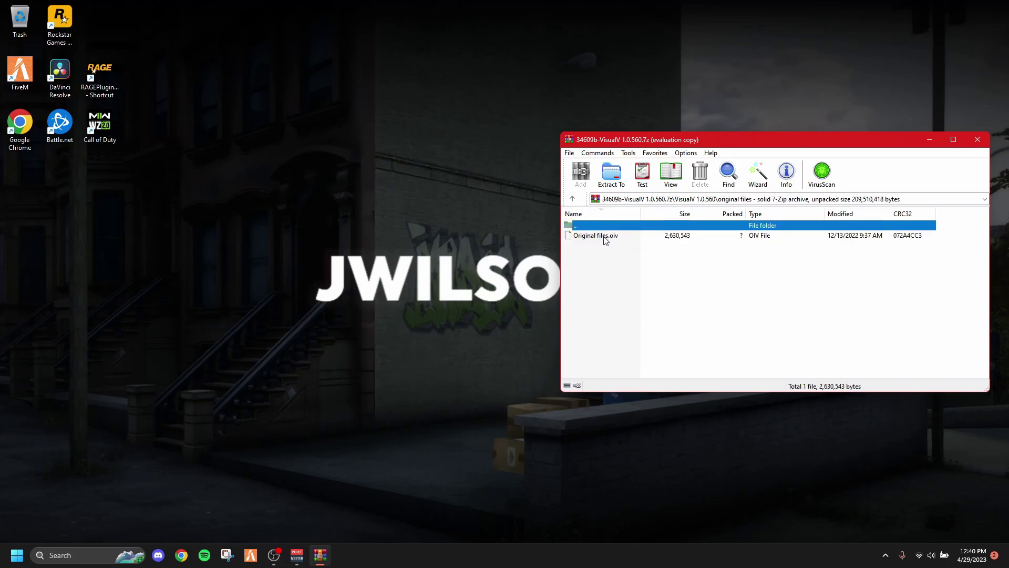
{"action": "left_click", "coordinate": [627, 240]}
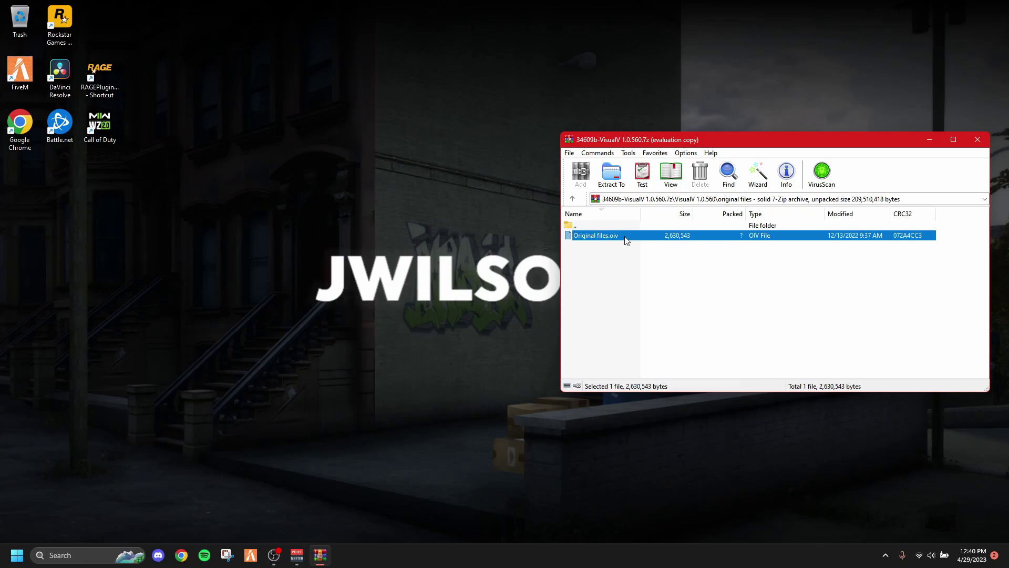
Open Original files.oiv as its own archive, dismiss the licence reminder, and move it right
{"action": "double_click", "coordinate": [627, 241]}
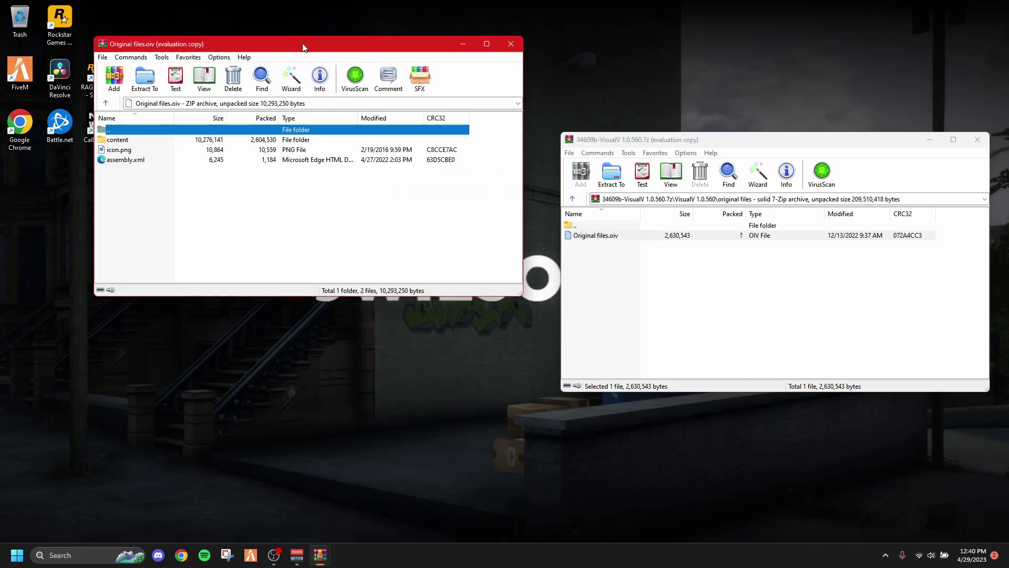
{"action": "left_click", "coordinate": [389, 131]}
{"action": "left_click_drag", "start_coordinate": [385, 51], "coordinate": [851, 145]}
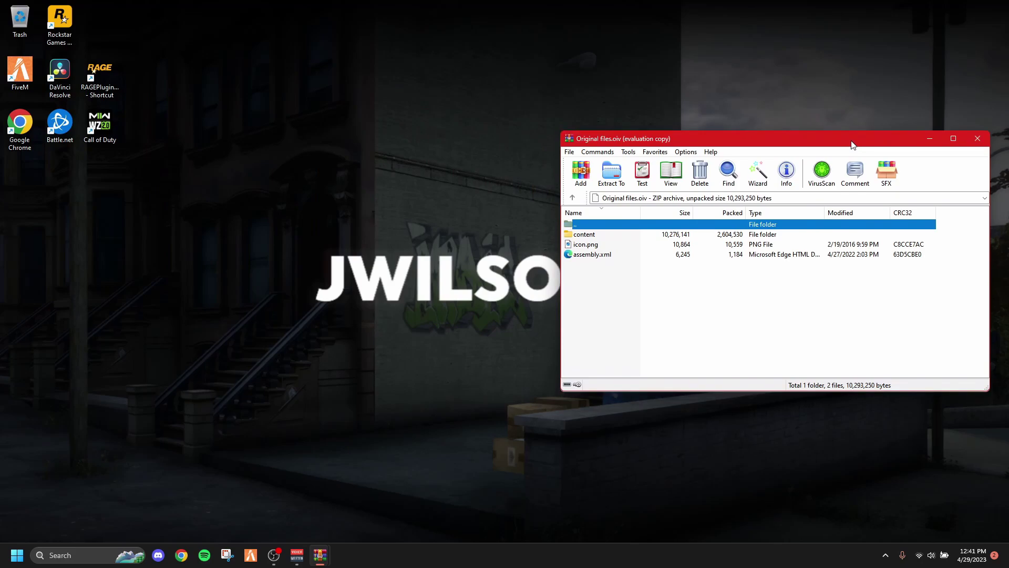
Browse into content\update.rpf\common\data to list its 5 folders and 10 files
{"action": "double_click", "coordinate": [592, 237]}
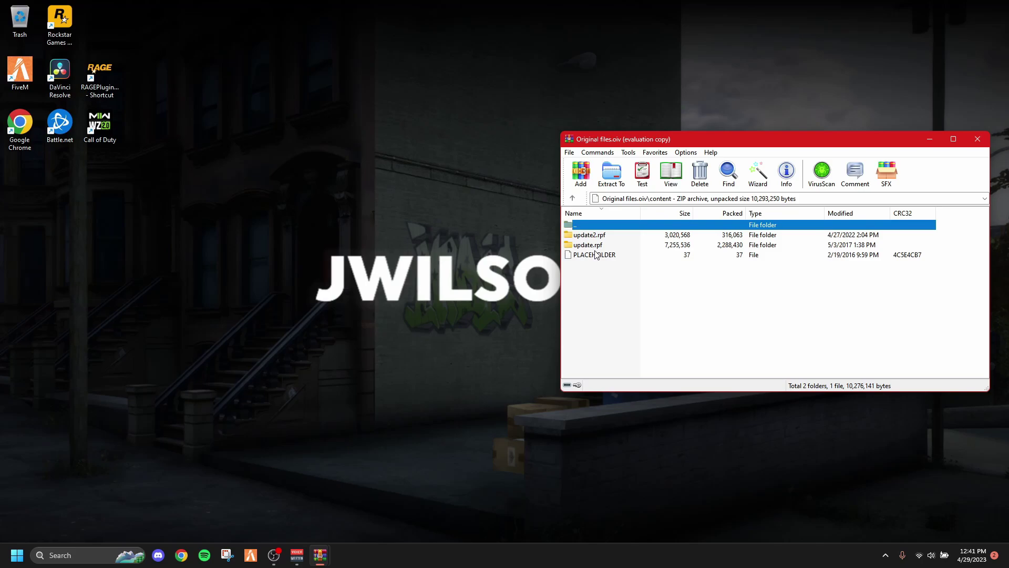
{"action": "double_click", "coordinate": [616, 246]}
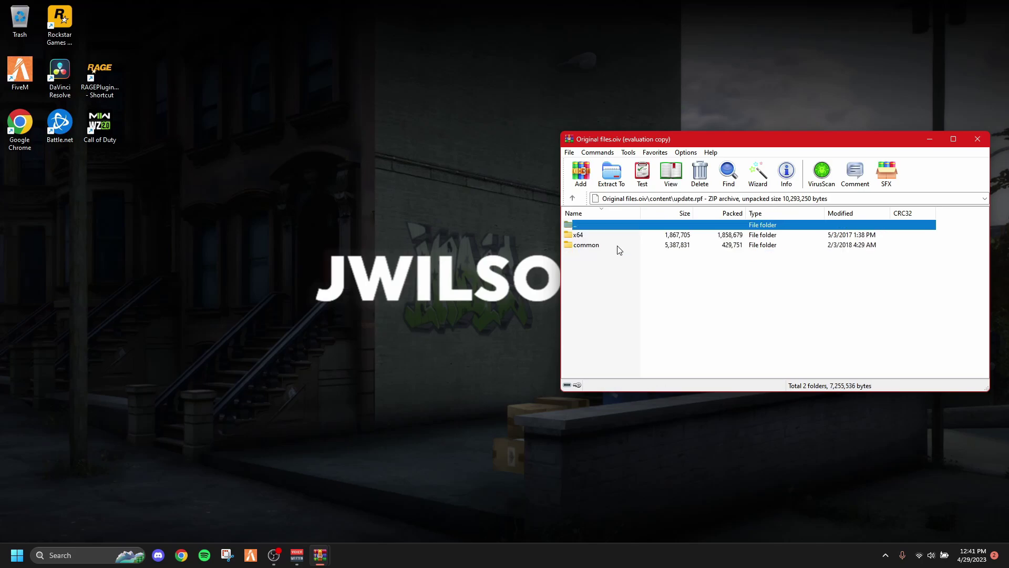
{"action": "left_click", "coordinate": [614, 234]}
{"action": "left_click", "coordinate": [620, 247]}
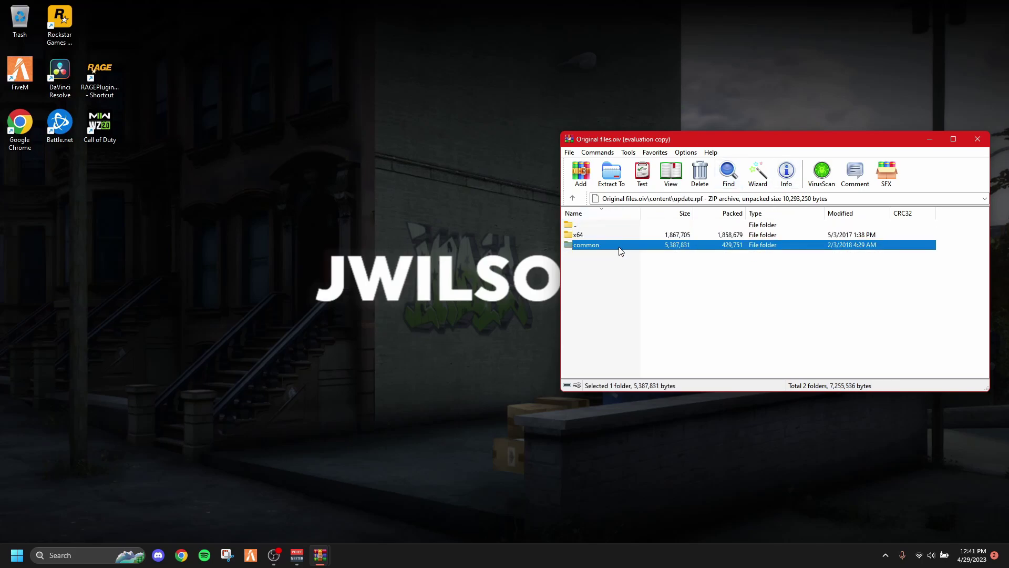
{"action": "double_click", "coordinate": [620, 246]}
{"action": "double_click", "coordinate": [635, 236]}
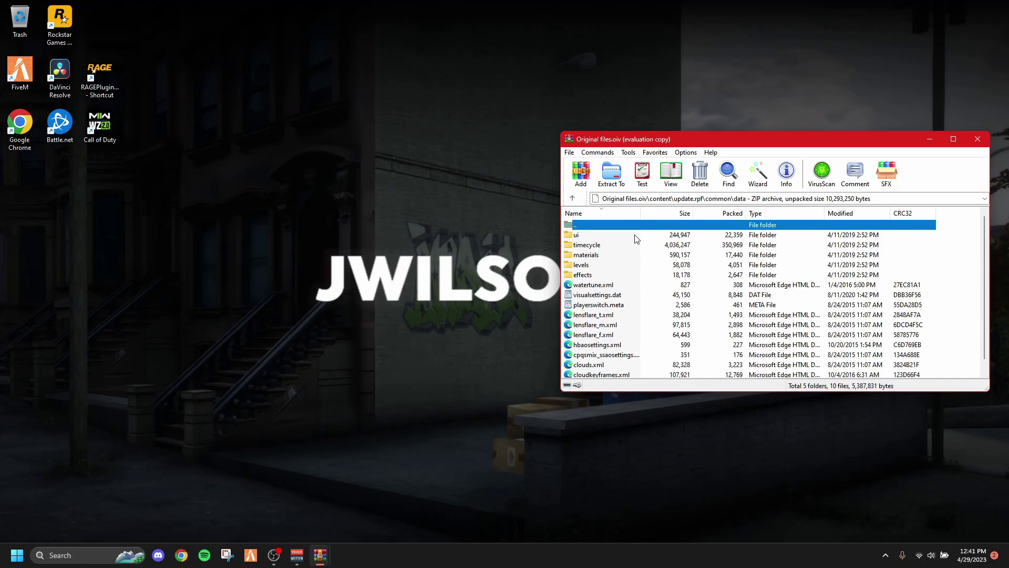
{"action": "scroll", "coordinate": [786, 294], "scroll_direction": "down", "scroll_amount": 1}
{"action": "scroll", "coordinate": [715, 329], "scroll_direction": "up", "scroll_amount": 1}
Start File Explorer and open the pinned FiveM Application Data folder
{"action": "left_click", "coordinate": [17, 555]}
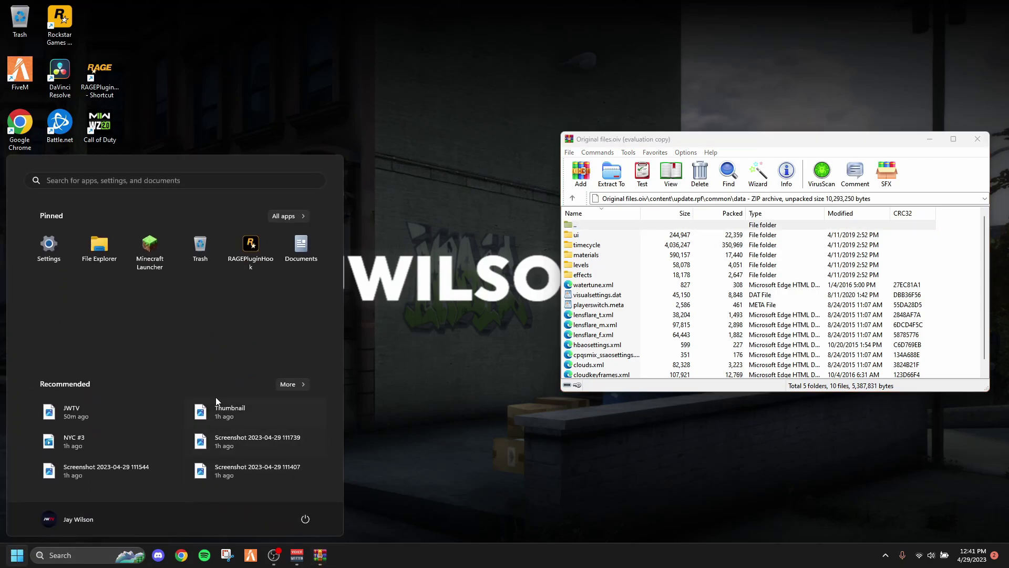
{"action": "left_click", "coordinate": [99, 247]}
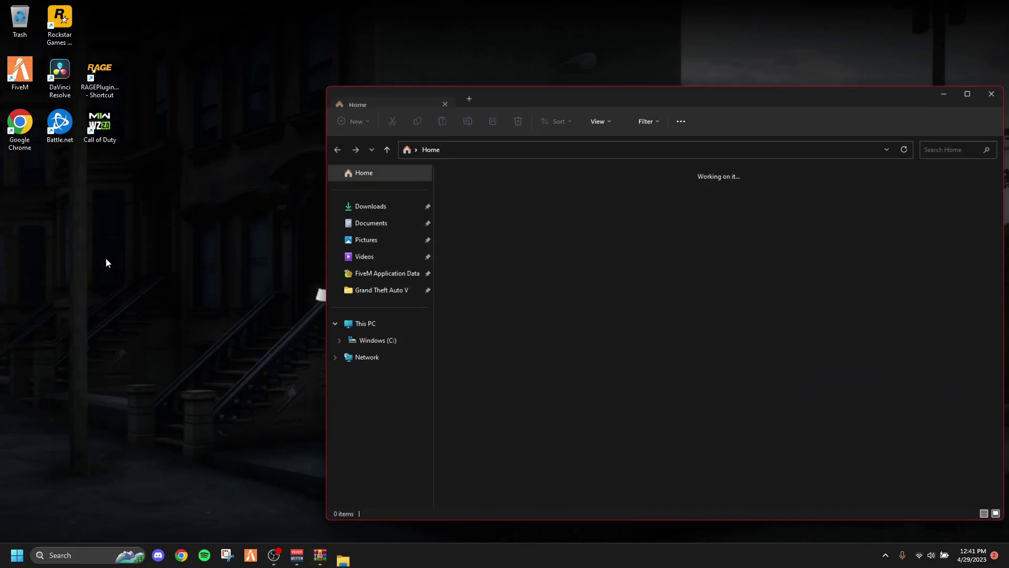
{"action": "left_click", "coordinate": [386, 273]}
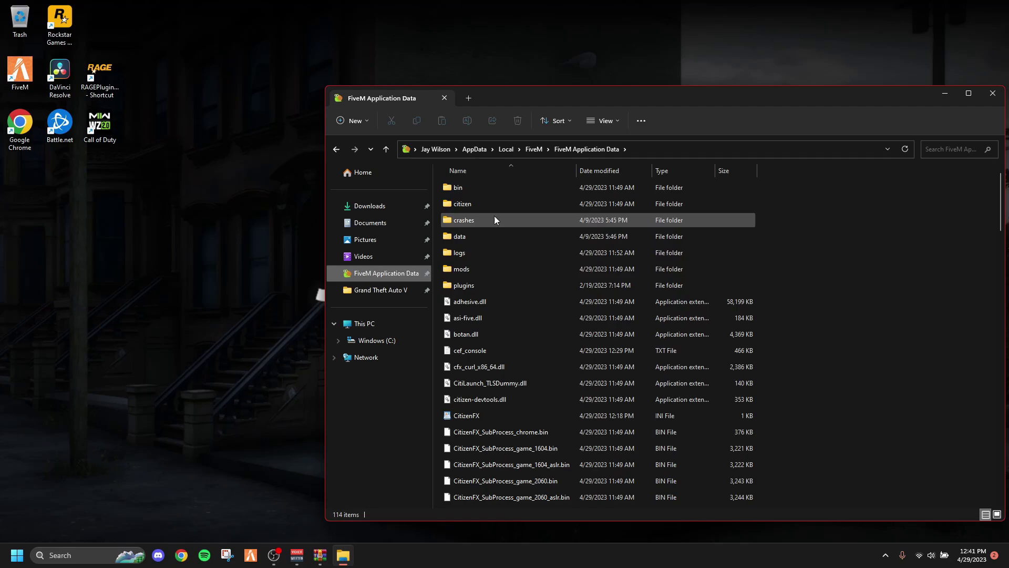
Place Explorer on the left and narrow the WinRAR window beside it
{"action": "left_click_drag", "start_coordinate": [535, 98], "coordinate": [211, 80]}
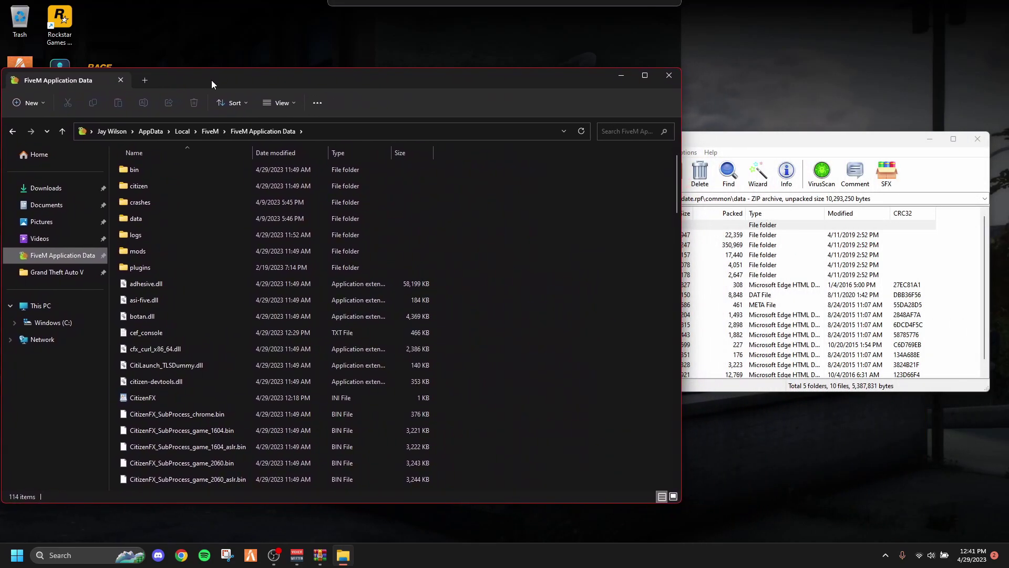
{"action": "left_click_drag", "start_coordinate": [758, 145], "coordinate": [776, 144]}
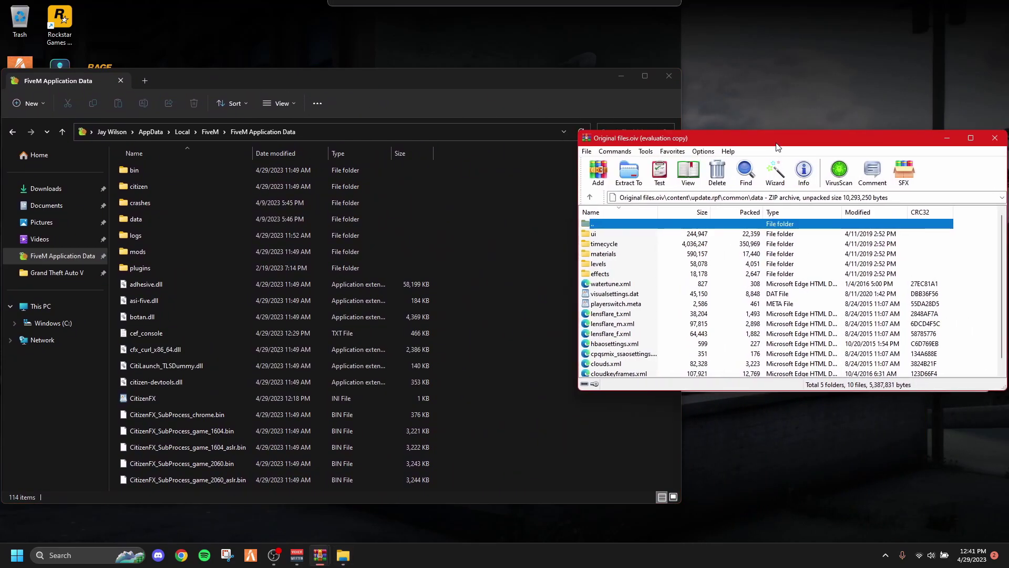
{"action": "left_click_drag", "start_coordinate": [577, 197], "coordinate": [681, 197]}
{"action": "left_click", "coordinate": [17, 554]}
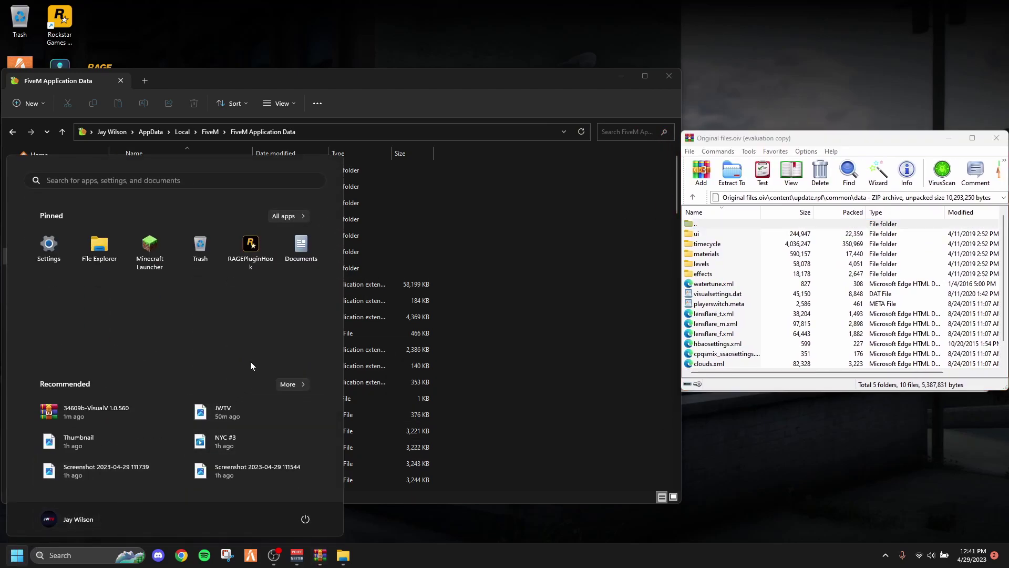
Search Start for 'fivem' and open the FiveM app's file location
{"action": "type", "text": "fivem"}
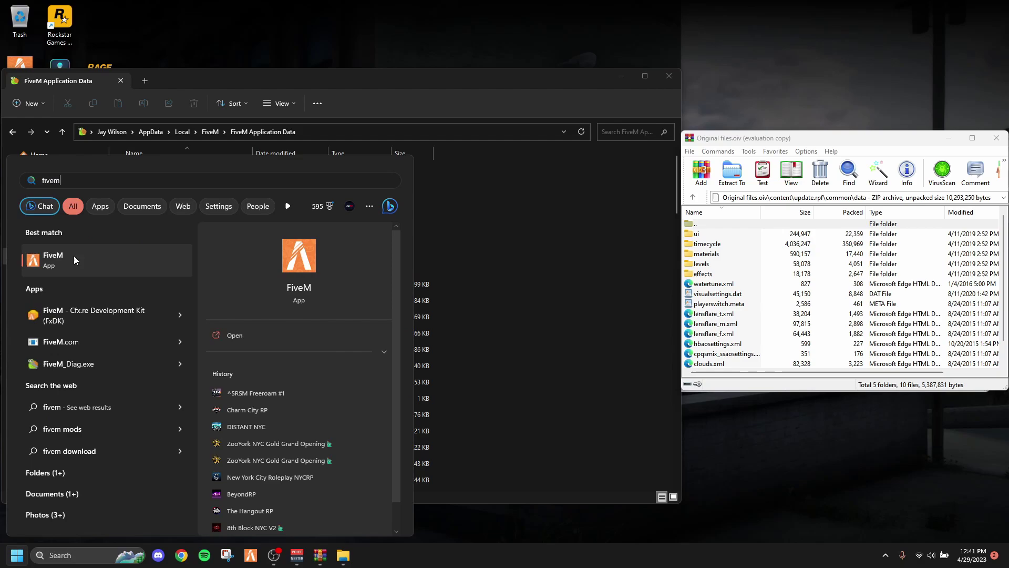
{"action": "right_click", "coordinate": [115, 261]}
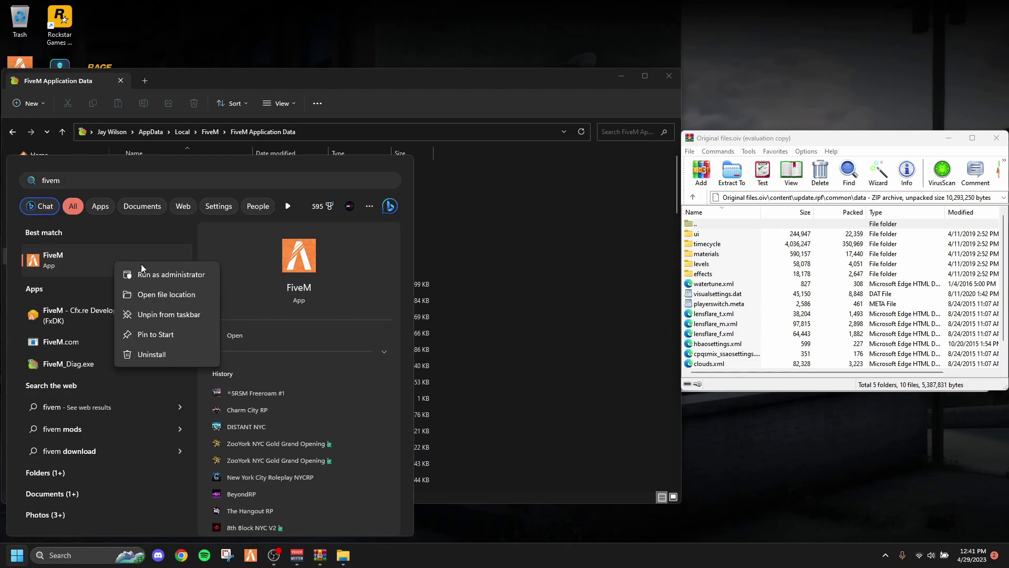
{"action": "left_click", "coordinate": [167, 295]}
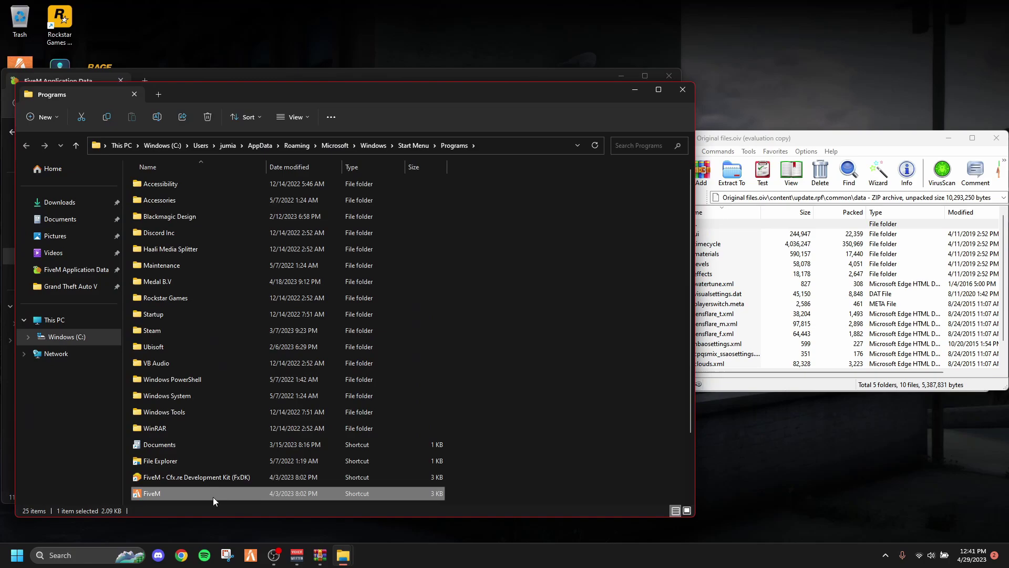
{"action": "left_click", "coordinate": [461, 333]}
Go from the FiveM shortcut to its install folder and open FiveM Application Data
{"action": "scroll", "coordinate": [458, 397], "scroll_direction": "down", "scroll_amount": 2}
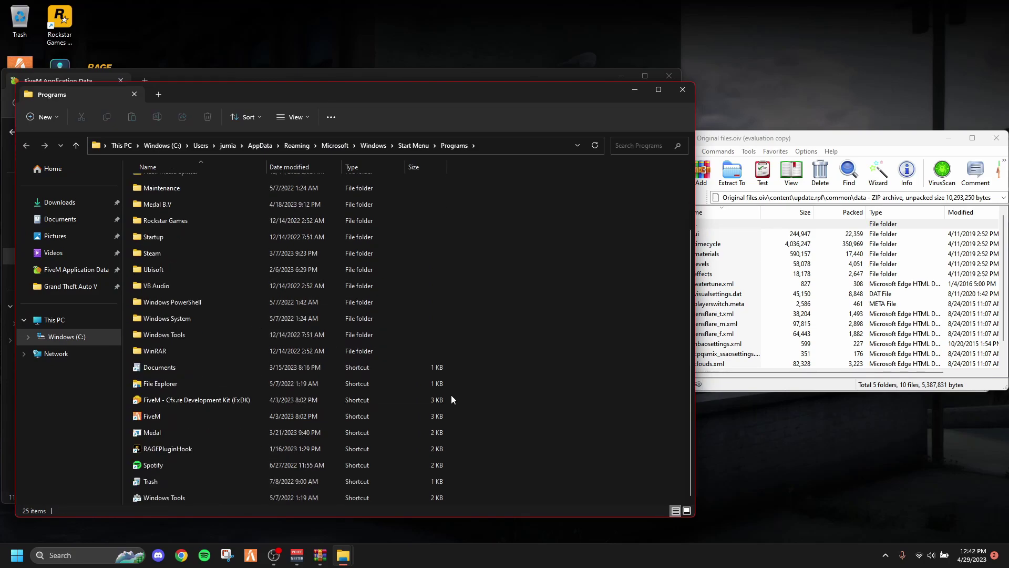
{"action": "left_click", "coordinate": [181, 415]}
{"action": "right_click", "coordinate": [182, 415]}
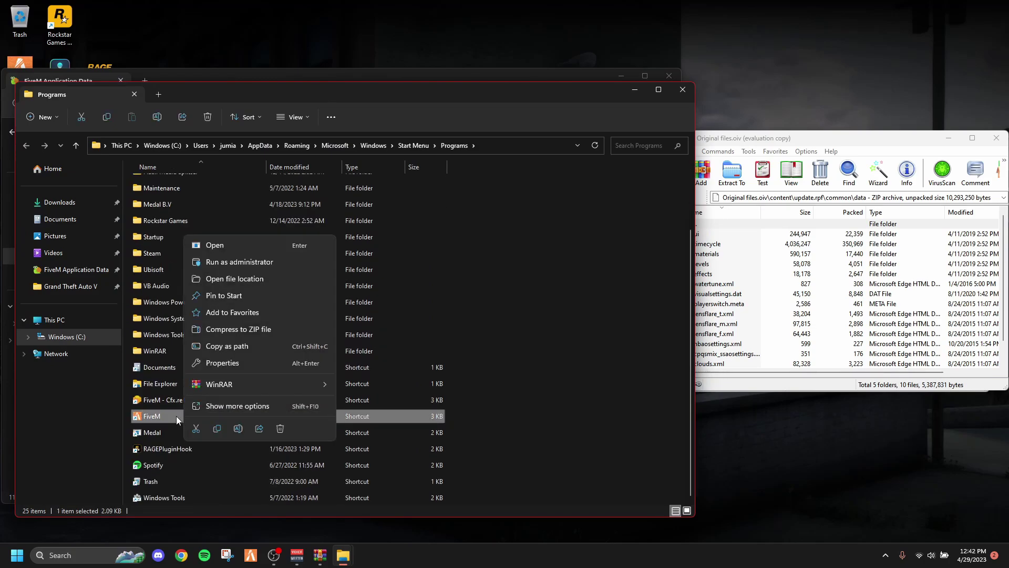
{"action": "left_click", "coordinate": [234, 279]}
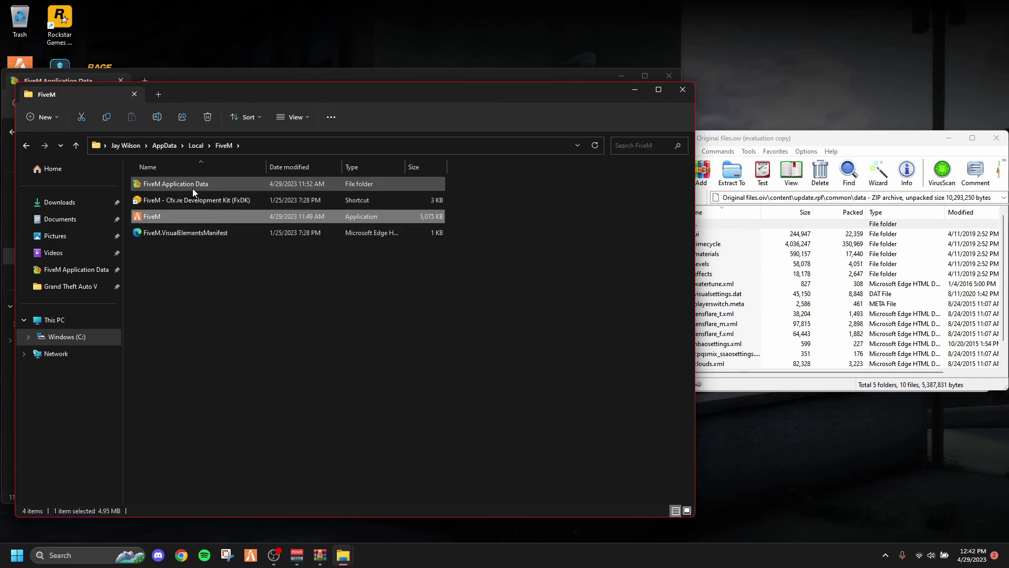
{"action": "left_click", "coordinate": [180, 184]}
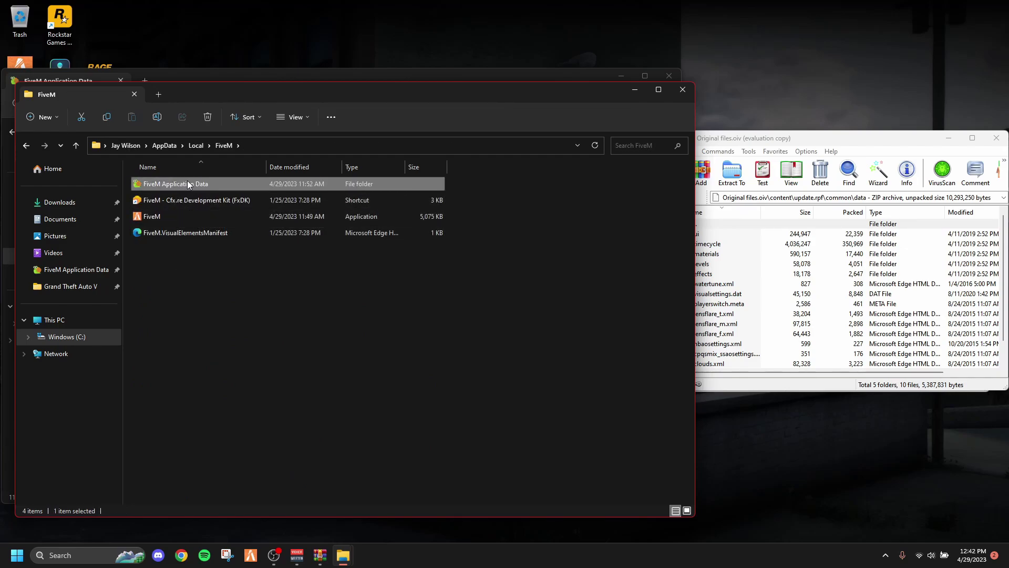
{"action": "double_click", "coordinate": [187, 183]}
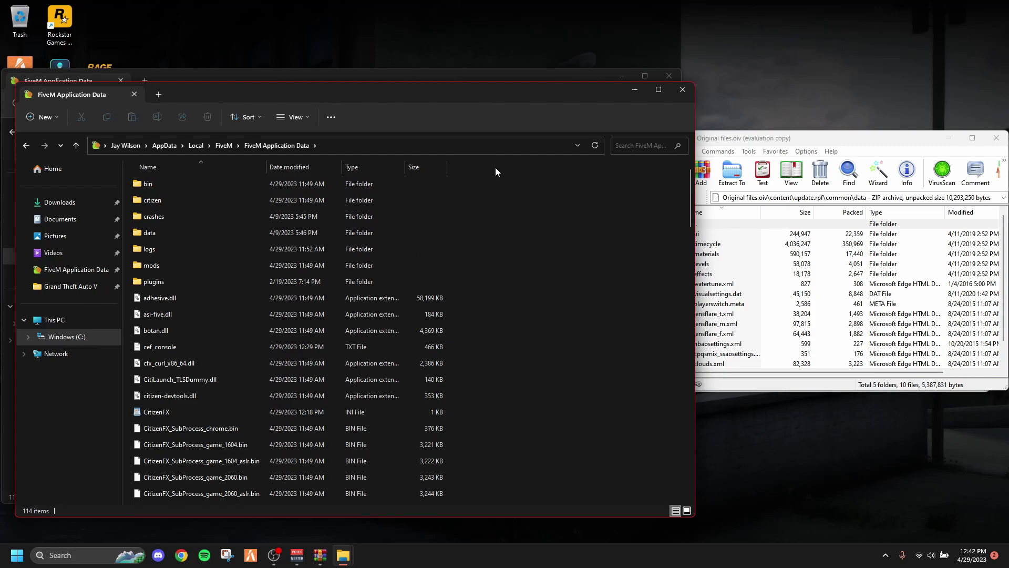
Close the duplicate Explorer window and open citizen\common\data in FiveM Application Data
{"action": "left_click", "coordinate": [682, 89]}
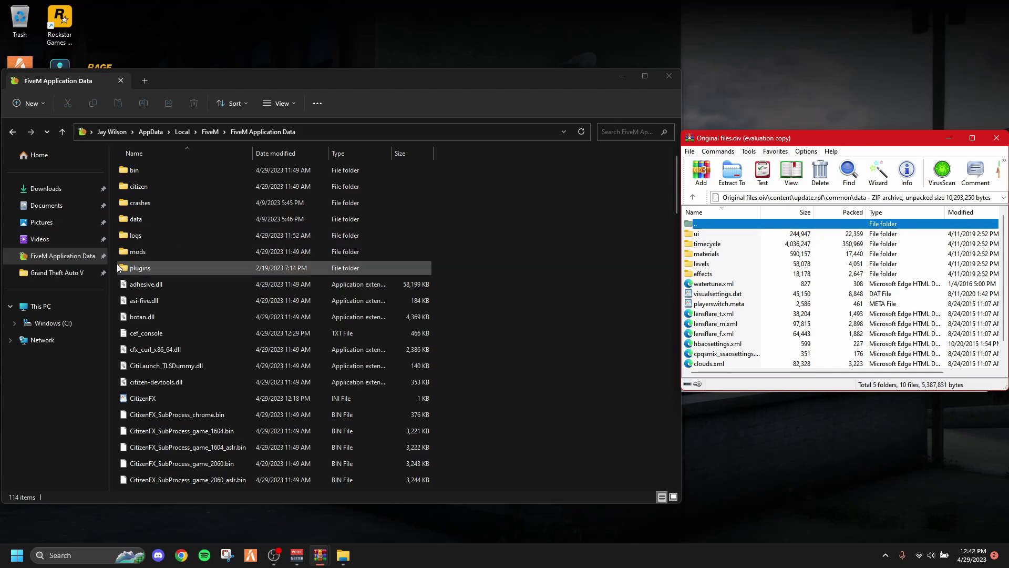
{"action": "double_click", "coordinate": [151, 186]}
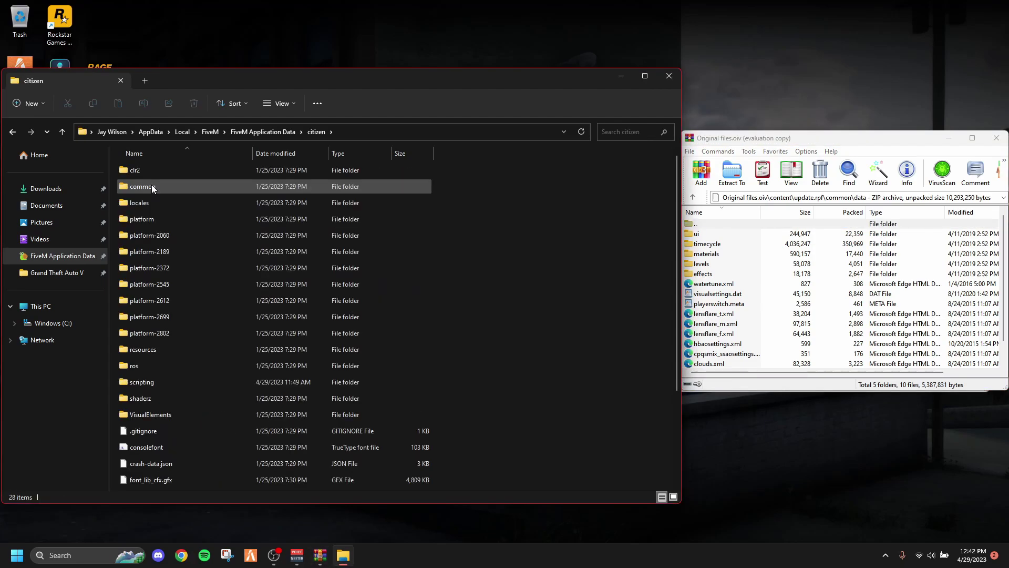
{"action": "double_click", "coordinate": [152, 186]}
{"action": "double_click", "coordinate": [178, 170]}
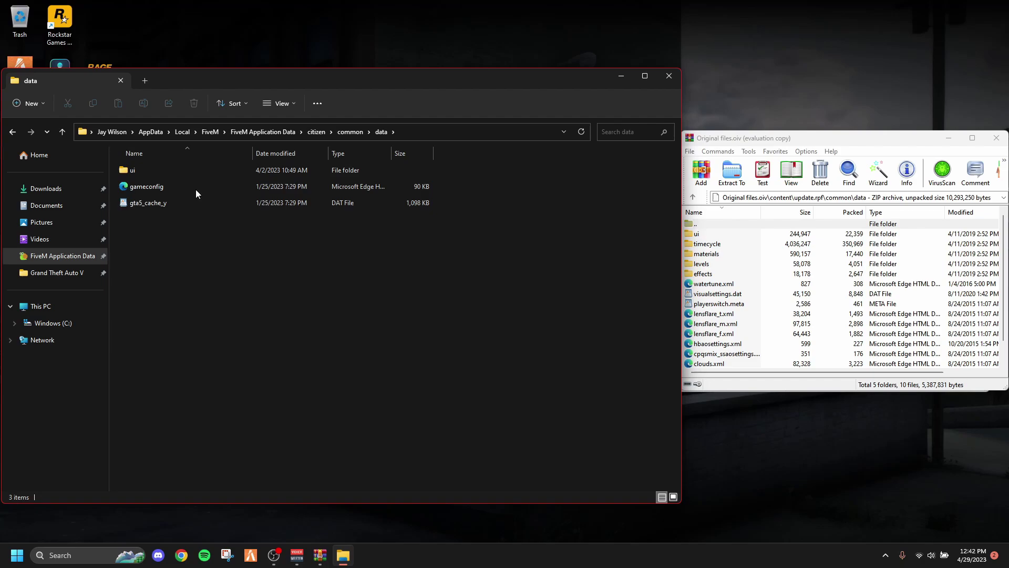
Drag all archive data entries into FiveM's data folder, then close the cannot-open error
{"action": "left_click_drag", "start_coordinate": [817, 134], "coordinate": [676, 141]}
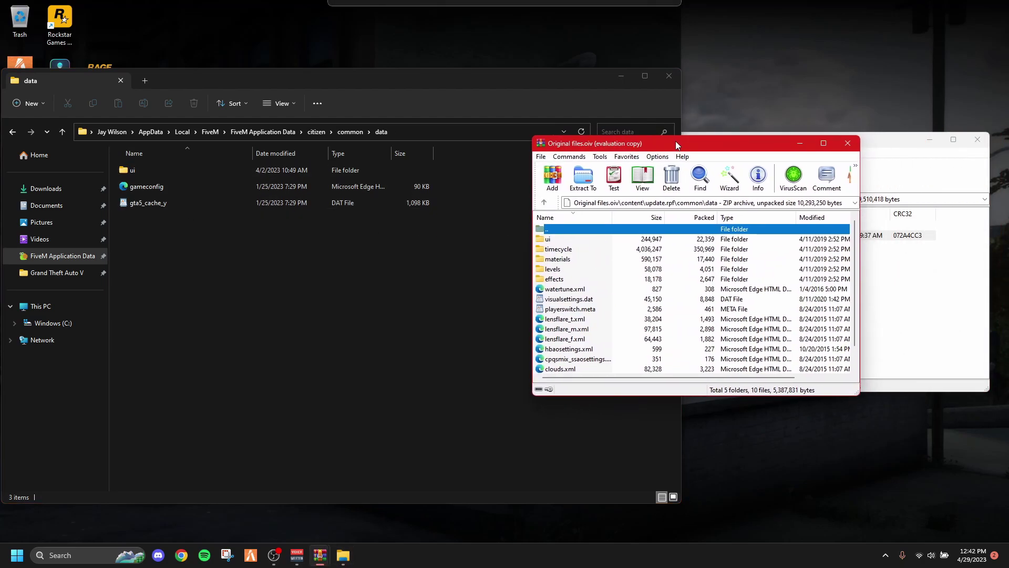
{"action": "key", "text": "ctrl+a"}
{"action": "left_click_drag", "start_coordinate": [758, 242], "coordinate": [250, 259]}
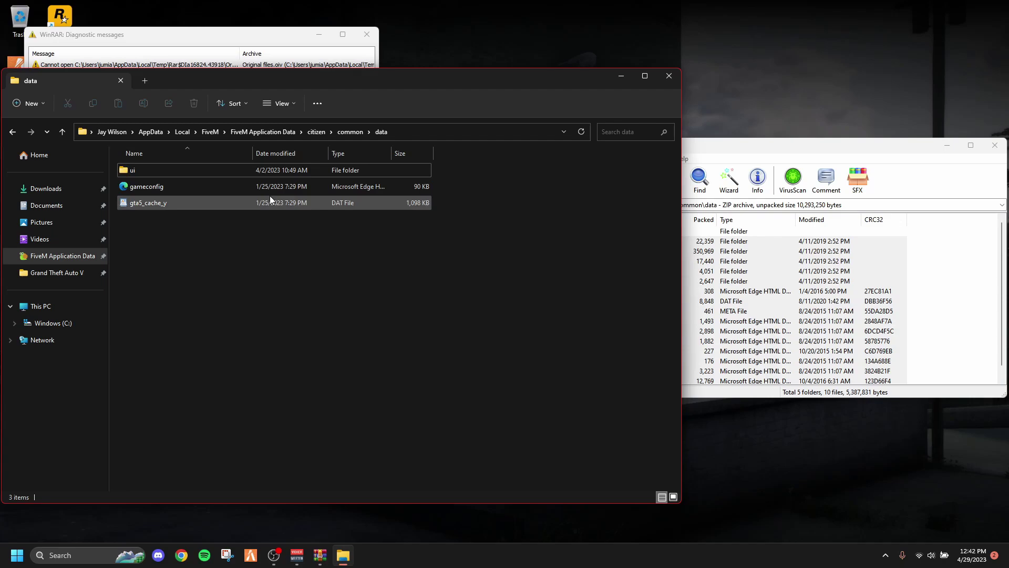
{"action": "left_click_drag", "start_coordinate": [302, 46], "coordinate": [379, 93]}
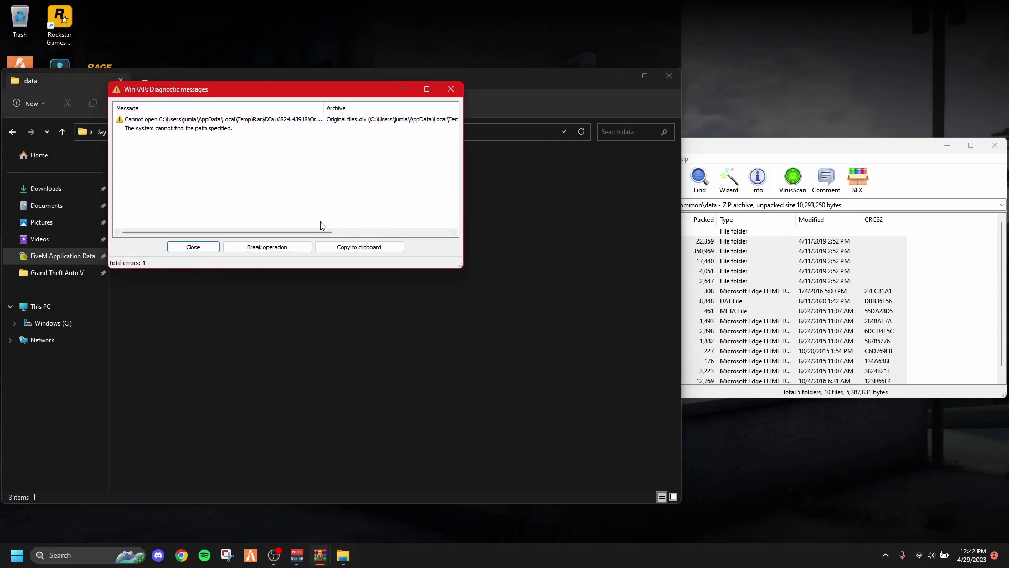
{"action": "left_click", "coordinate": [214, 246]}
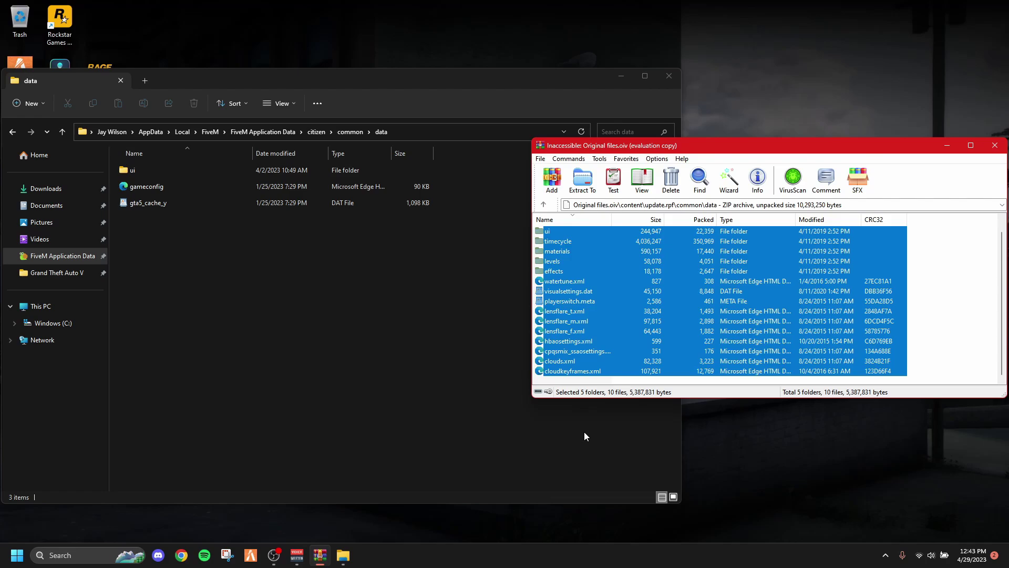
Close the WinRAR archive window and centre the citizen\common\data Explorer window on the desktop
{"action": "left_click_drag", "start_coordinate": [580, 147], "coordinate": [583, 148]}
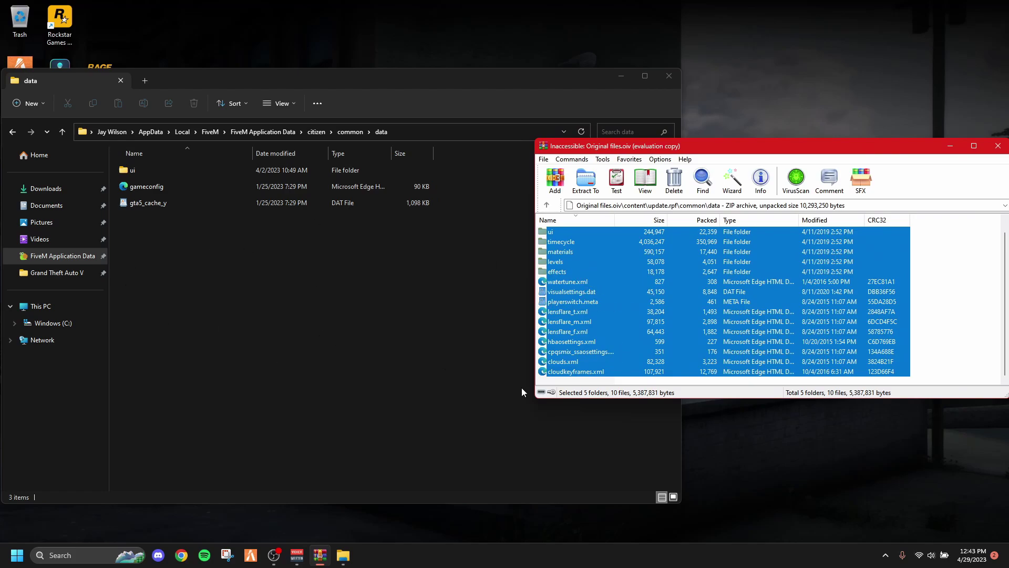
{"action": "left_click", "coordinate": [998, 145]}
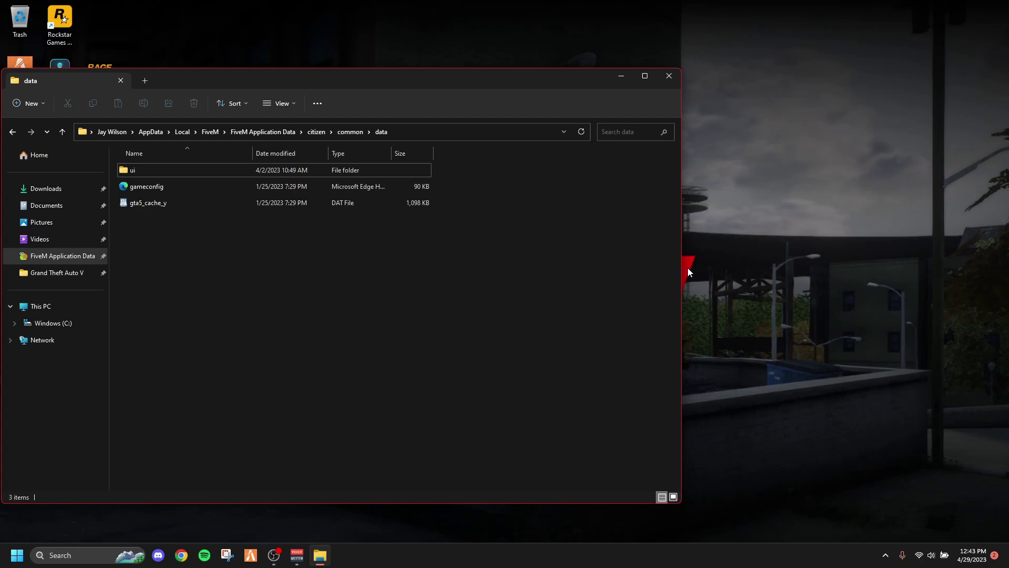
{"action": "left_click_drag", "start_coordinate": [552, 83], "coordinate": [714, 74]}
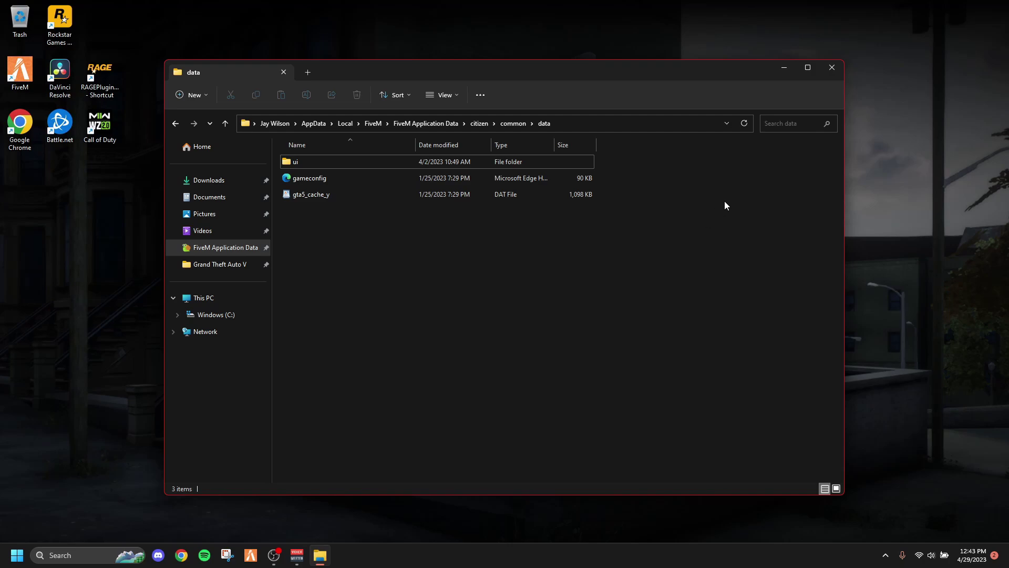
Close the FiveM citizen\common\data Explorer window, leaving just the Windows desktop
{"action": "left_click", "coordinate": [831, 70]}
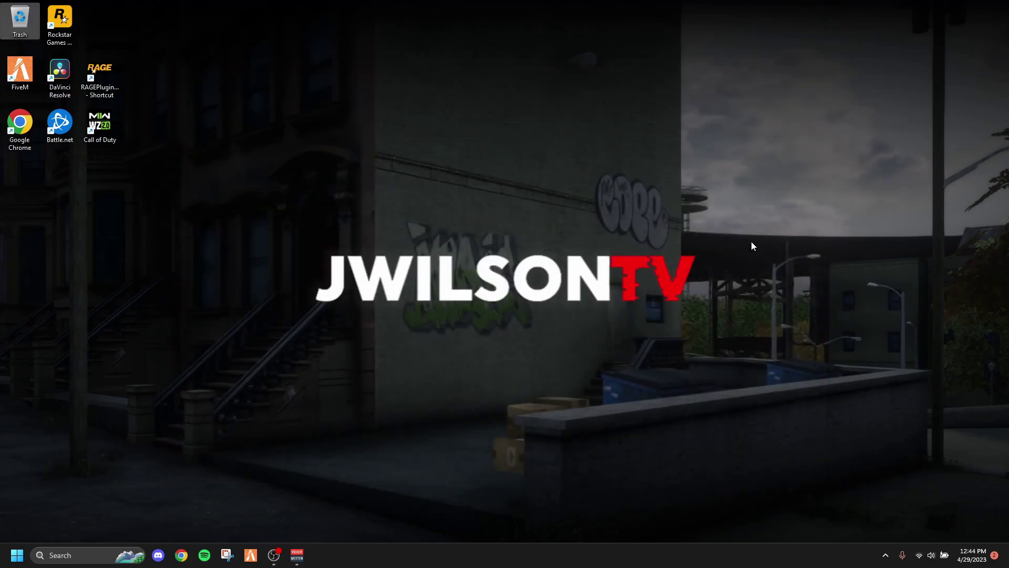